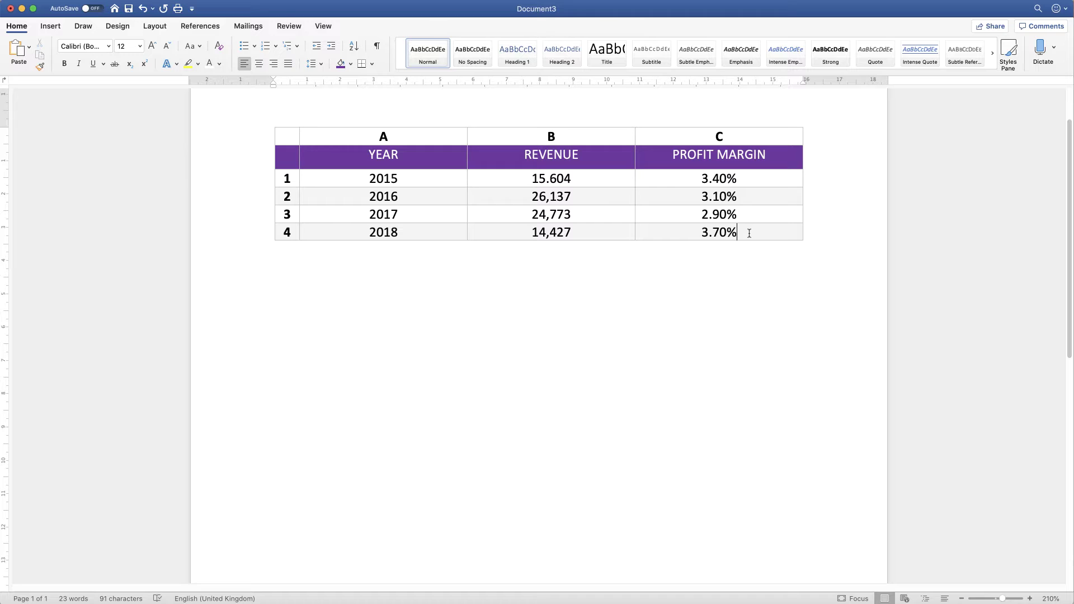
- Select the entire YEAR/REVENUE/PROFIT MARGIN table in Word and copy it
left_click_drag(749, 233, 286, 137)
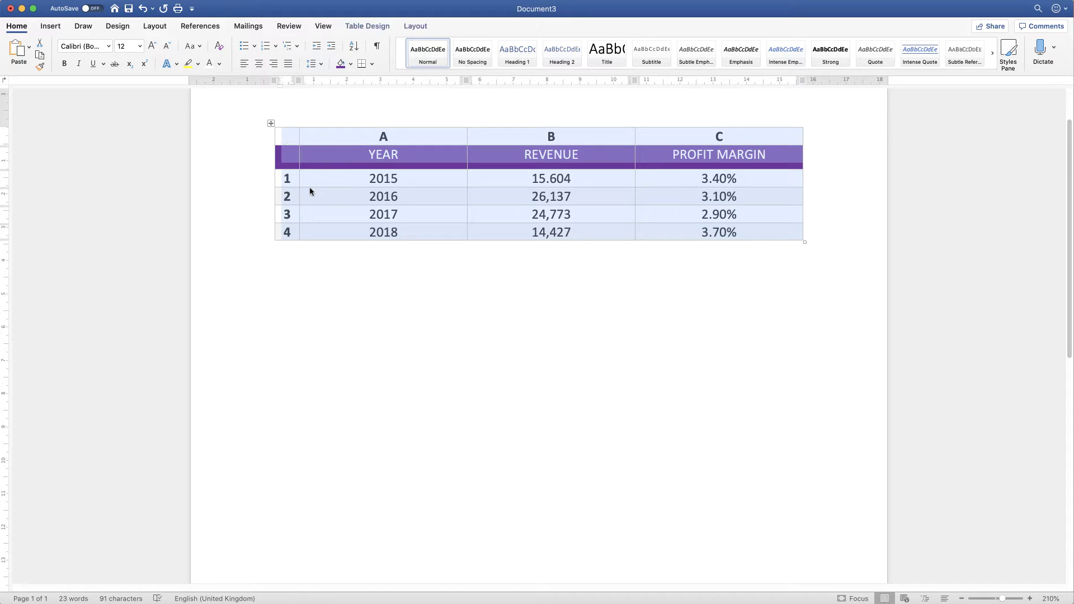
left_click(333, 287)
mouse_move(268, 129)
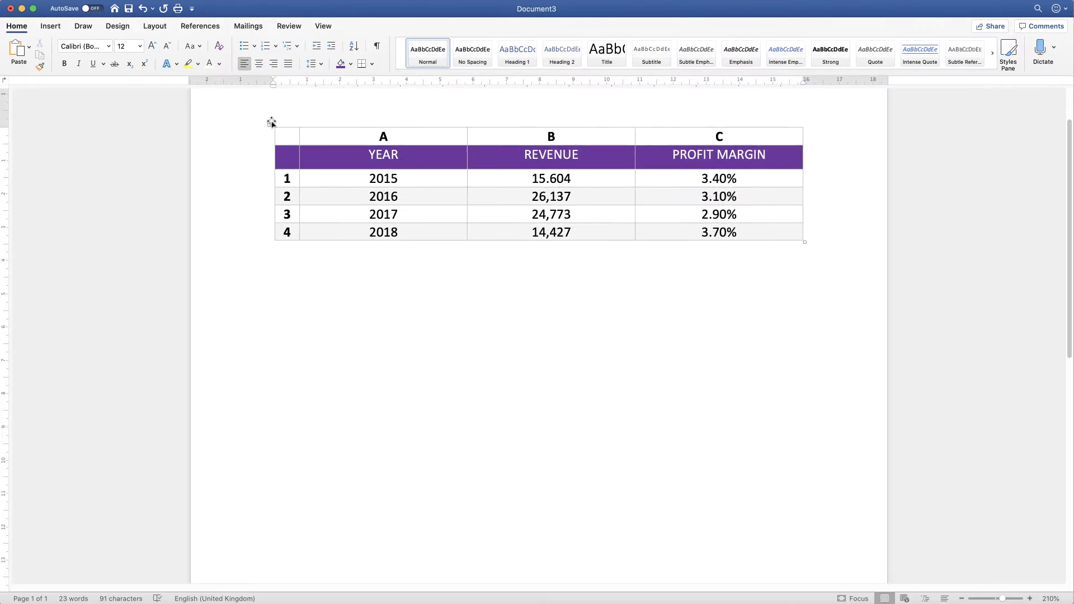
left_click(469, 246)
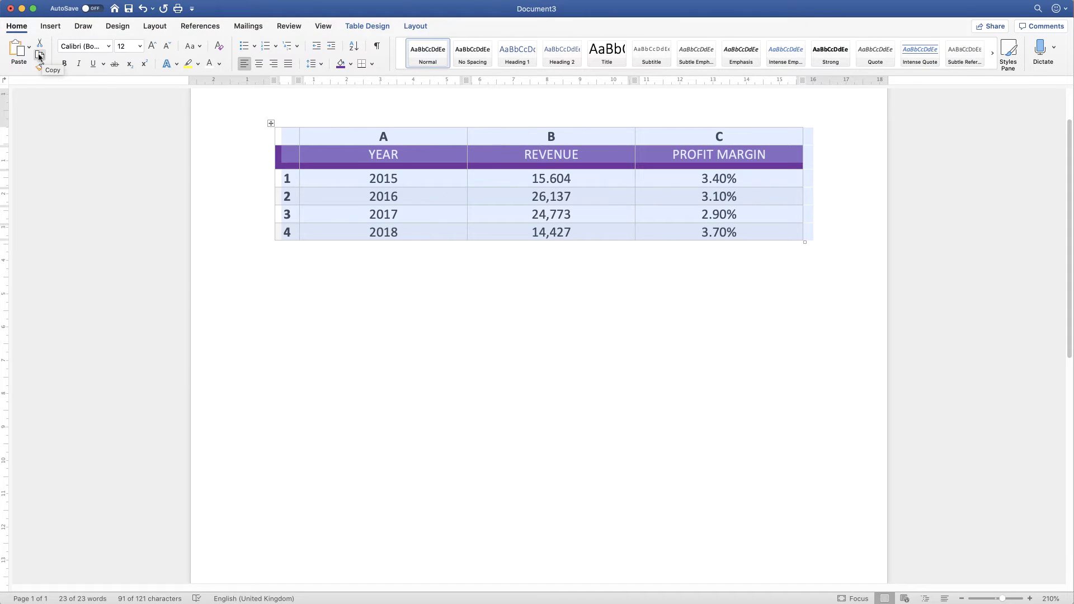
left_click(39, 57)
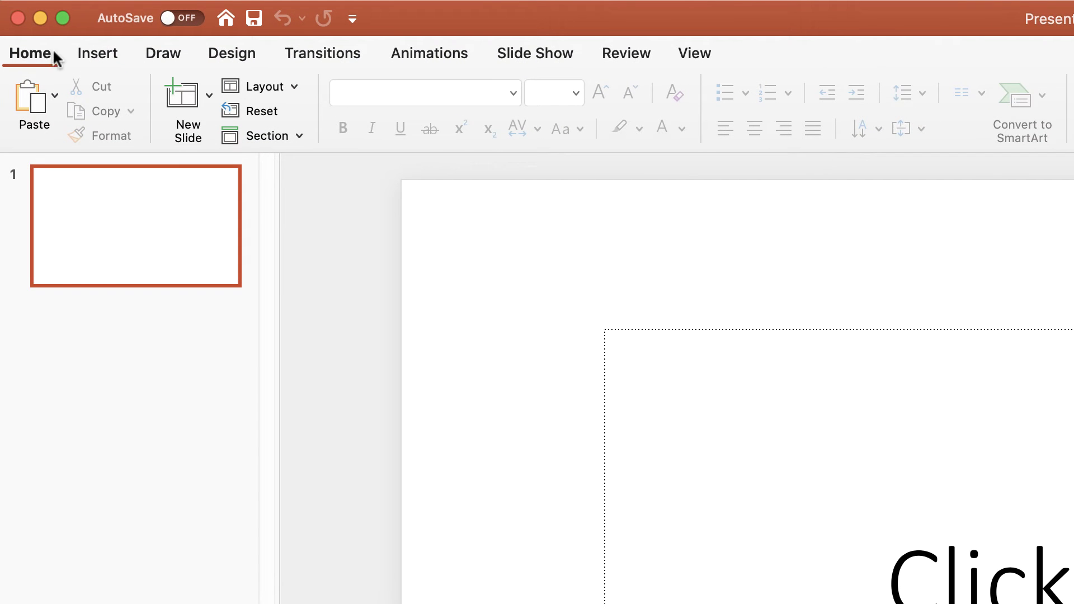
- Switch the first slide to the Title and Content layout and dismiss the Design Ideas pane
left_click(292, 87)
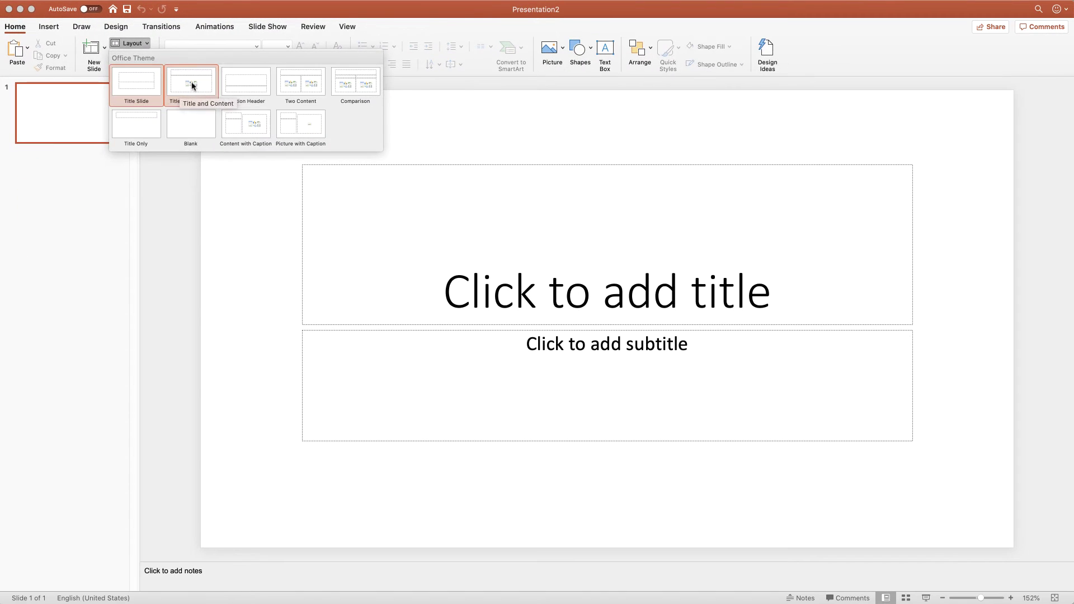
left_click(397, 167)
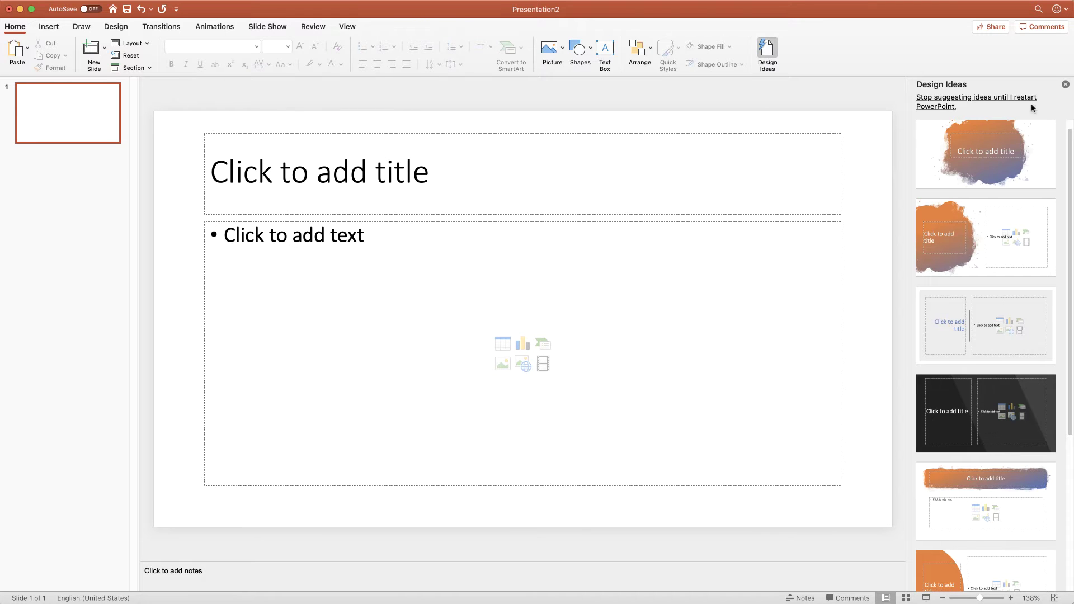
left_click(1065, 85)
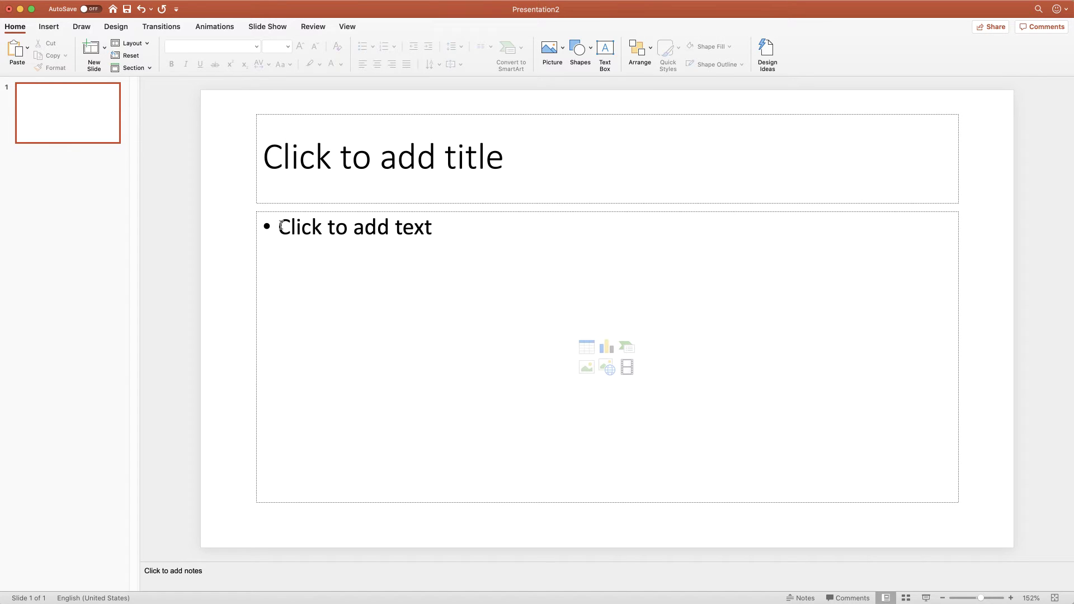
- Paste the copied Word table into the slide's body placeholder
left_click(279, 226)
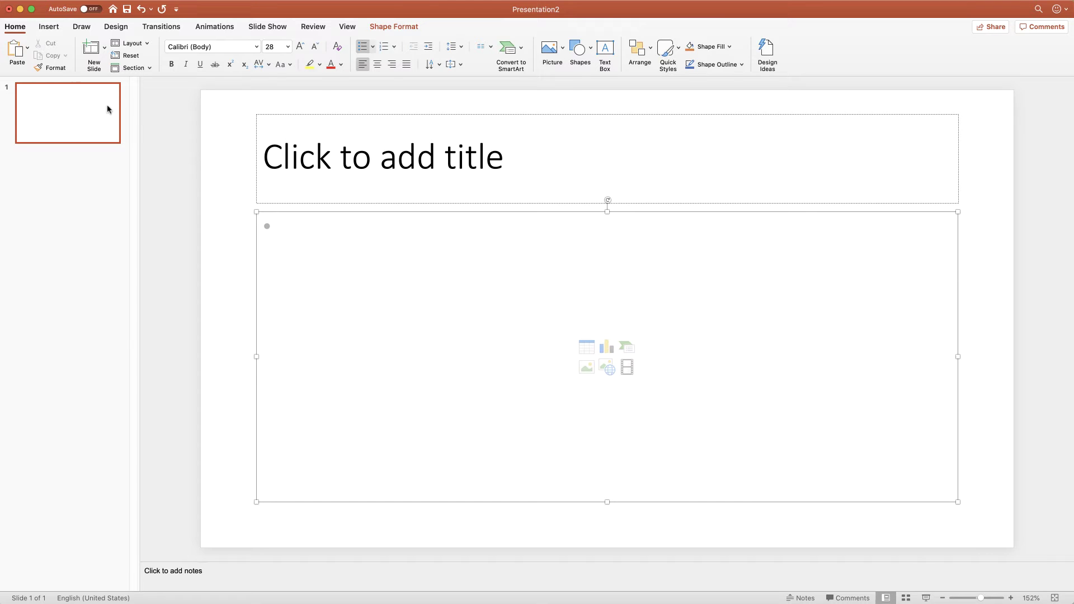
left_click(16, 52)
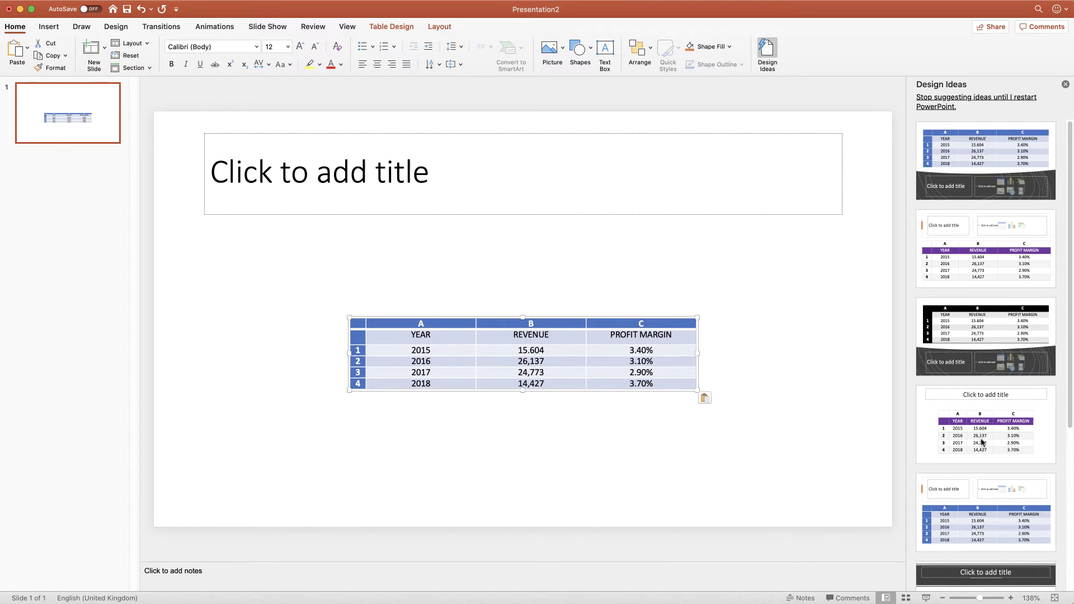
- Apply the purple-header table design idea, then enlarge and widen the table across the slide
left_click(930, 436)
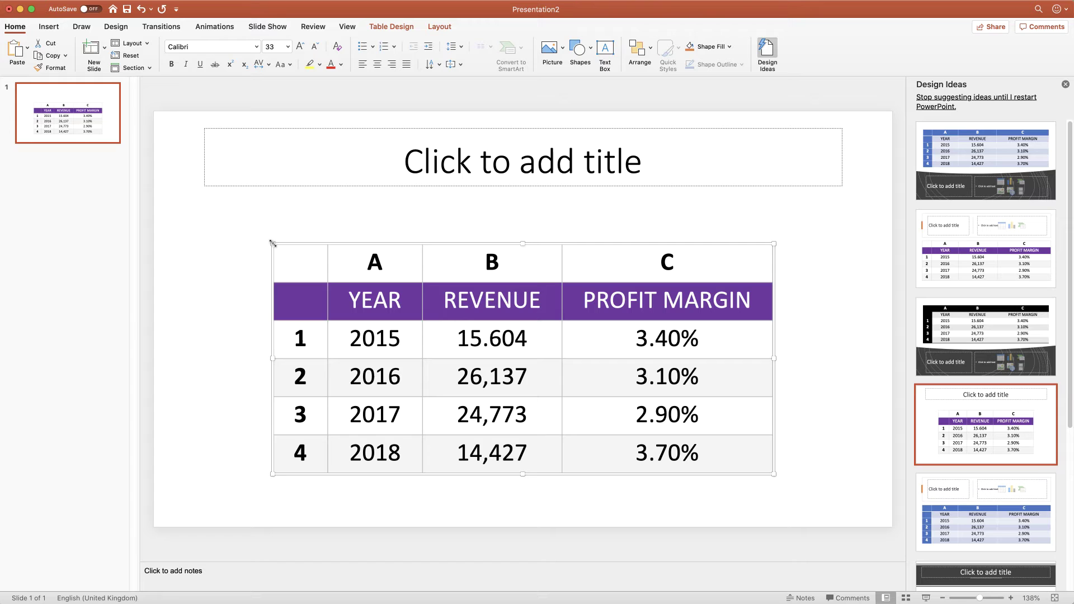
left_click_drag(272, 243, 210, 199)
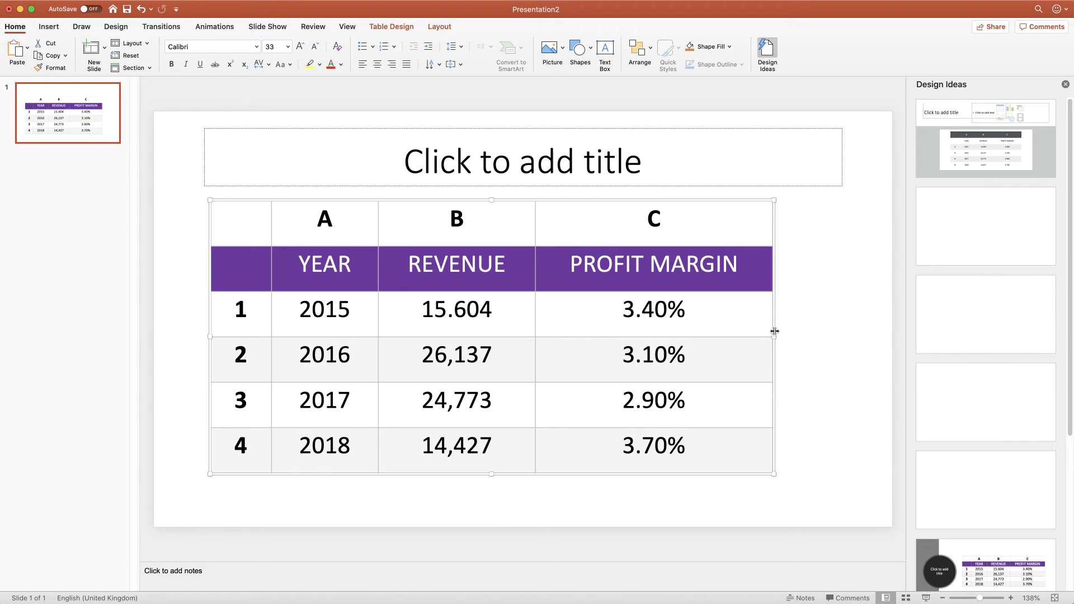
left_click_drag(775, 337, 841, 336)
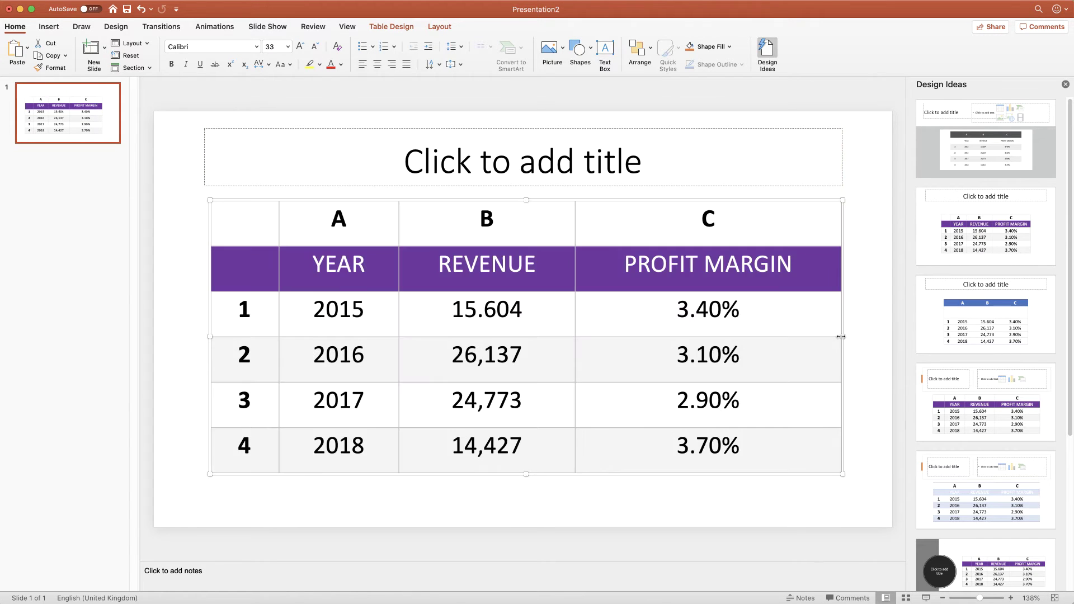
- Select the header row and open More Fill Colours from Table Design's Shading menu
left_click(269, 263)
left_click_drag(269, 263, 642, 278)
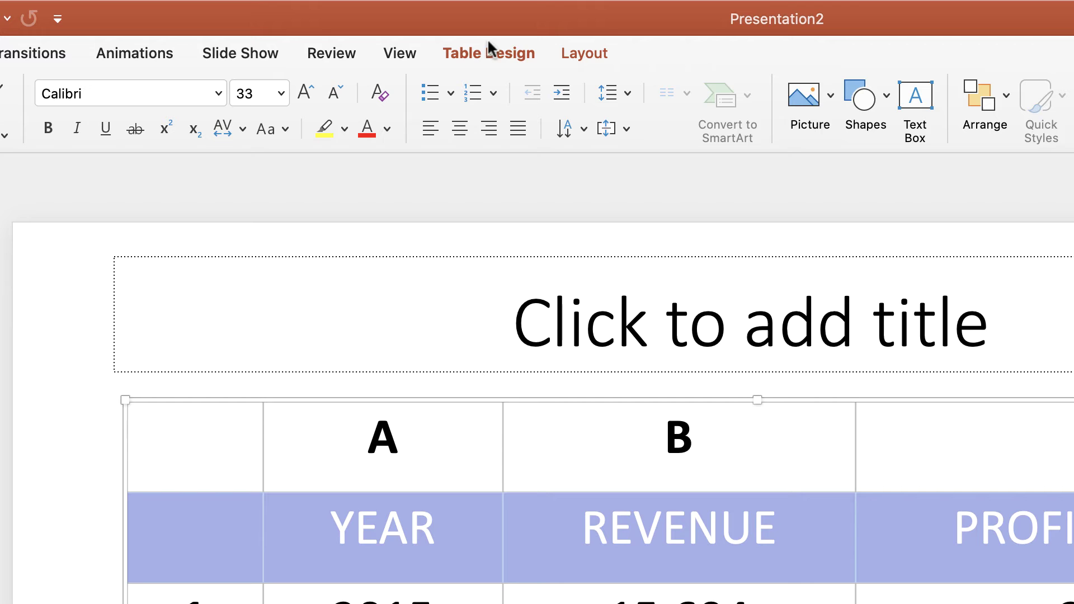
left_click(507, 53)
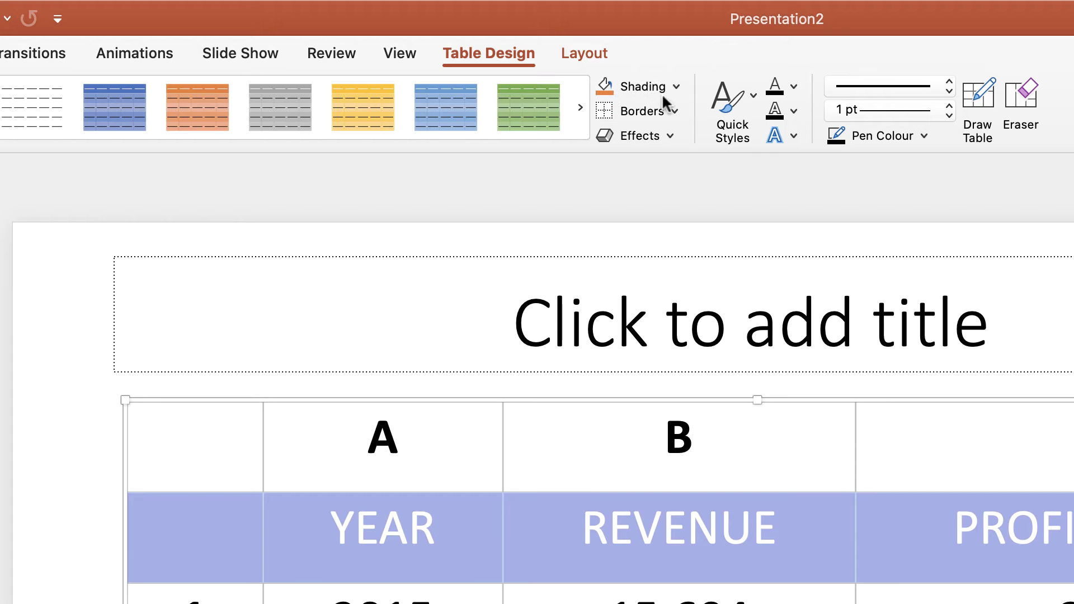
left_click(676, 85)
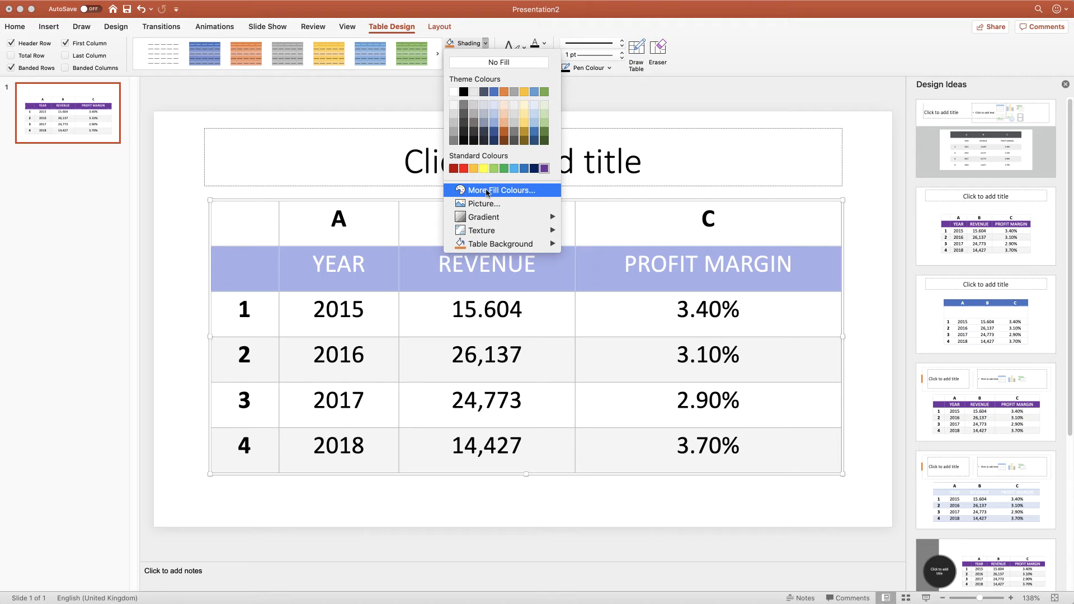
left_click(536, 194)
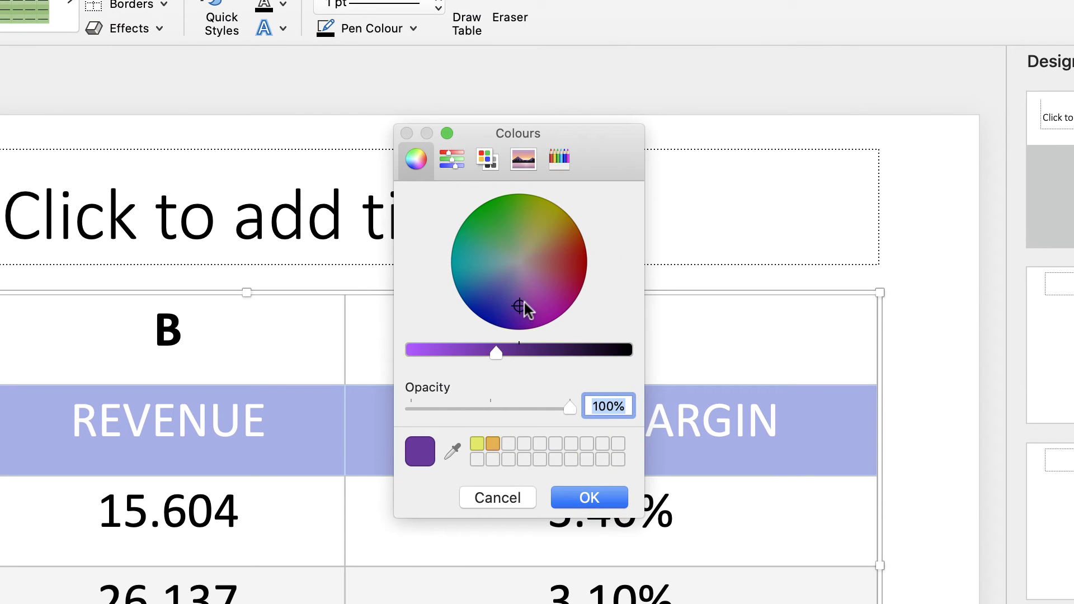
- Fill the header row with a light blue sampled using the eyedropper
left_click(523, 306)
left_click_drag(523, 306, 496, 314)
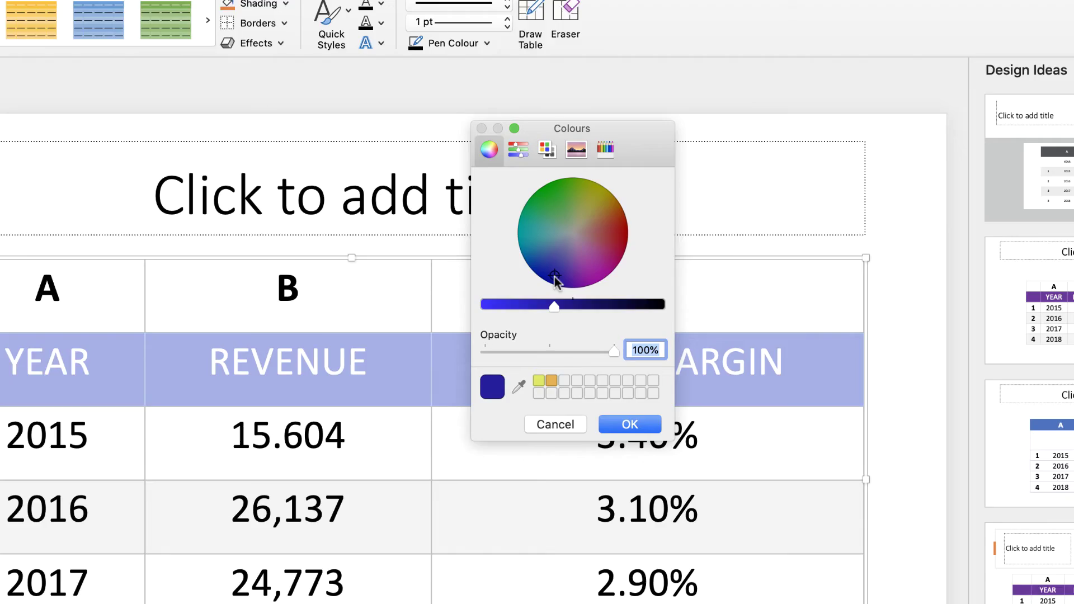
left_click_drag(555, 279, 555, 280)
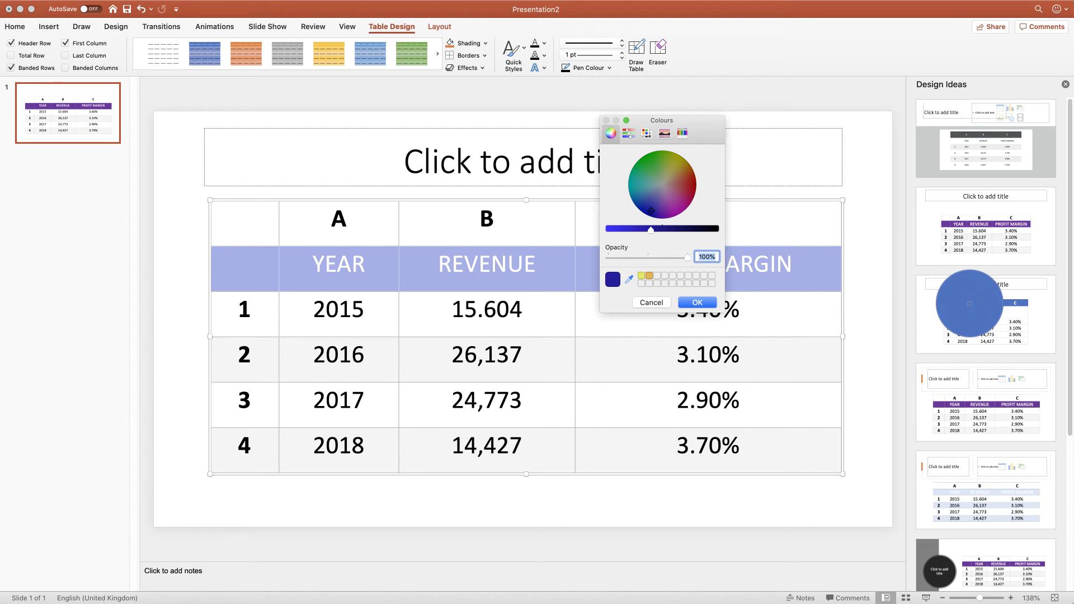
left_click(969, 303)
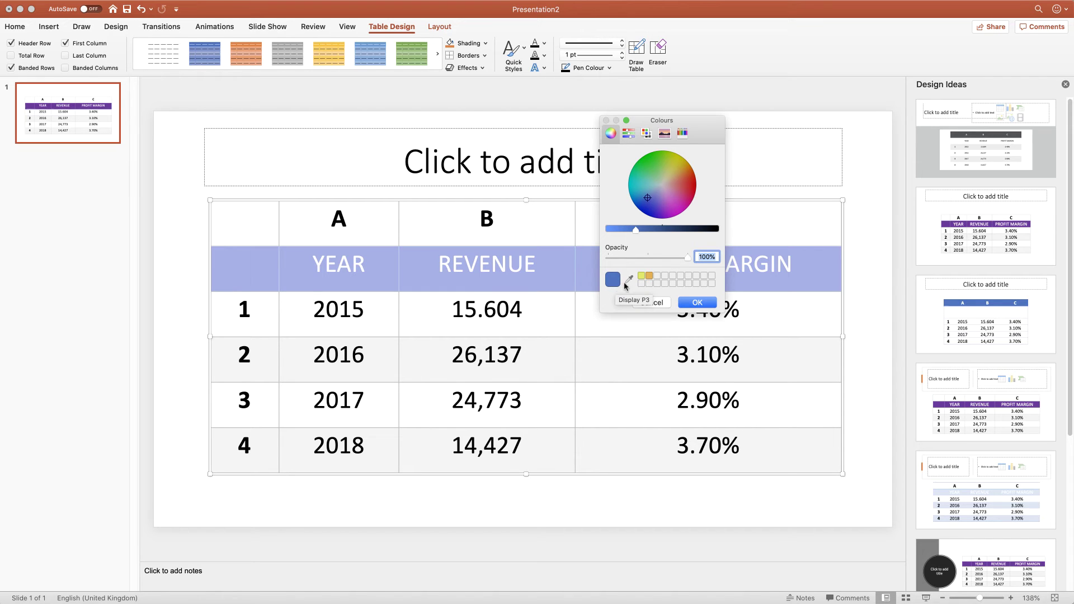
left_click(697, 303)
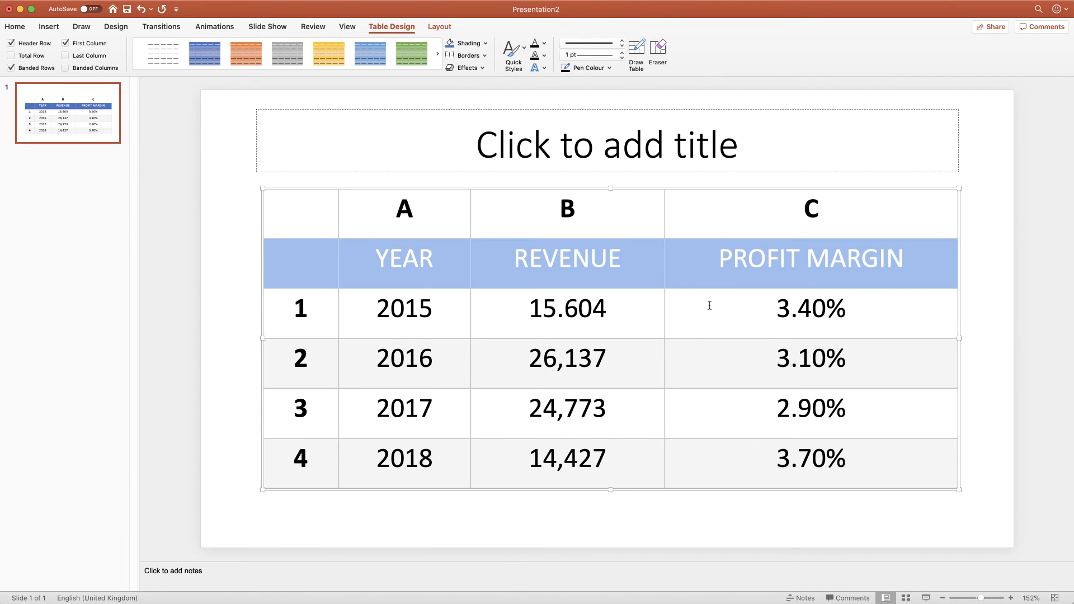
- Undo the last change and add an empty row below the 2018 row from the 3.70% cell
left_click(693, 331)
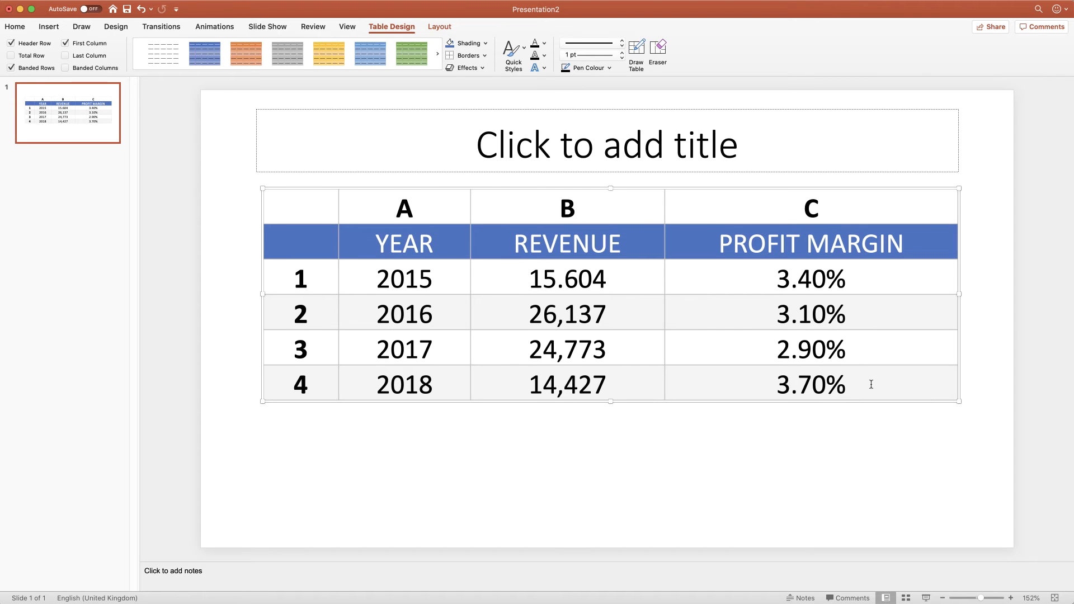
key("super+z")
left_click(850, 384)
key("Tab")
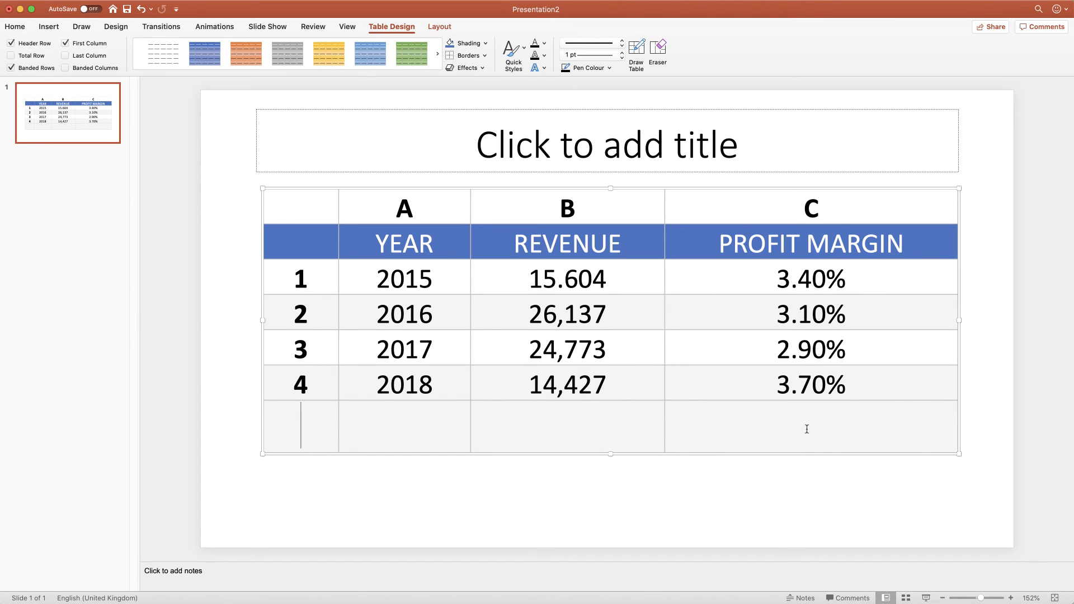
- Undo once more, then set the empty bottom row's font size to 33 point
key("super+z")
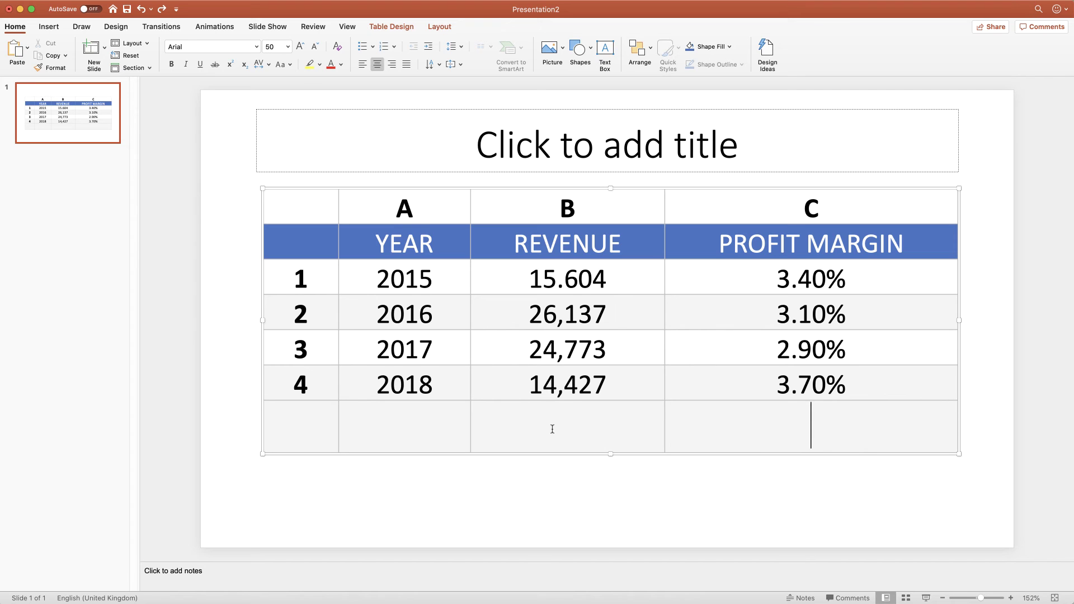
left_click(603, 381)
left_click_drag(781, 425, 312, 414)
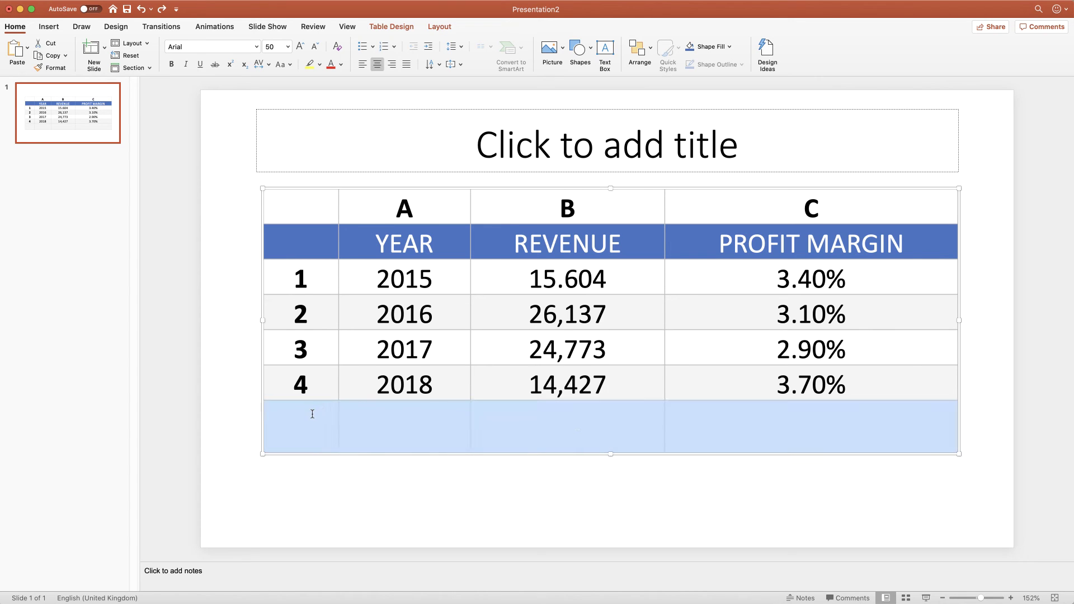
left_click(289, 48)
left_click(287, 47)
left_click(272, 47)
type("33")
key("Return")
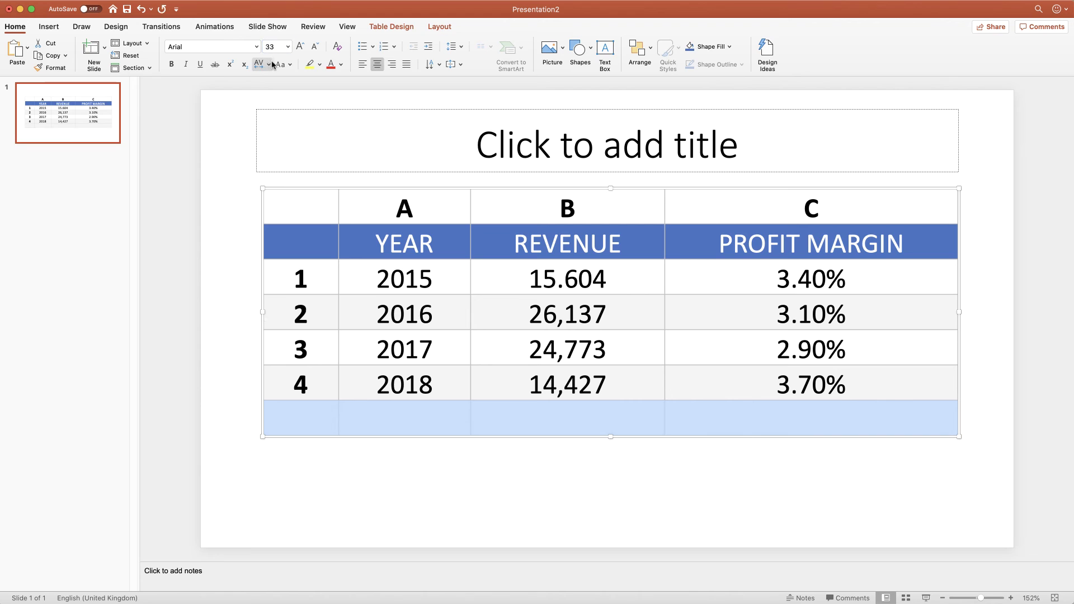
- Add a second empty row at the bottom of the table
left_click(328, 382)
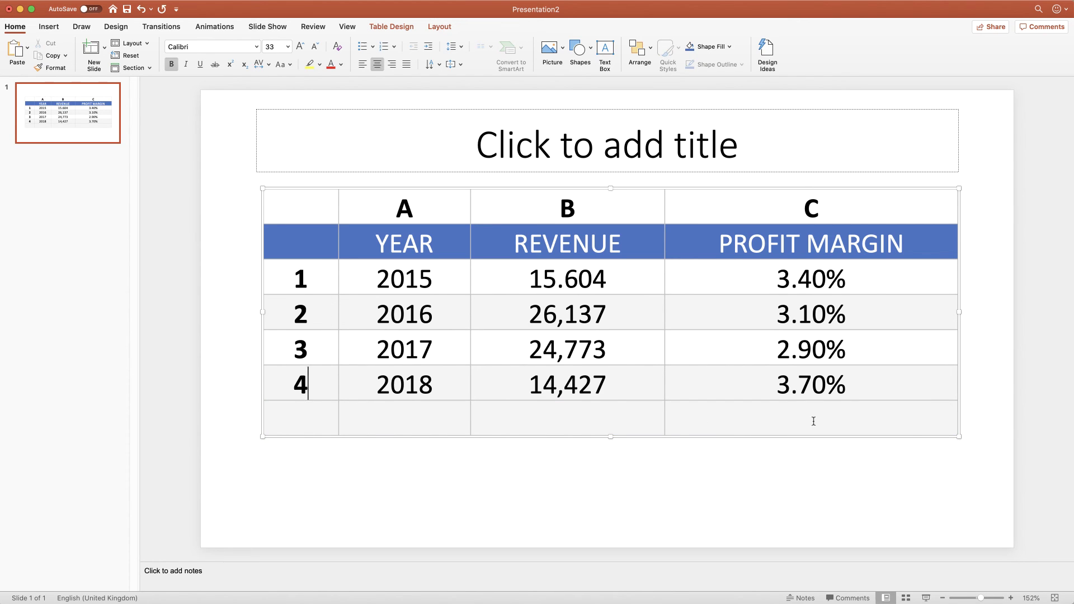
left_click(899, 420)
key("Tab")
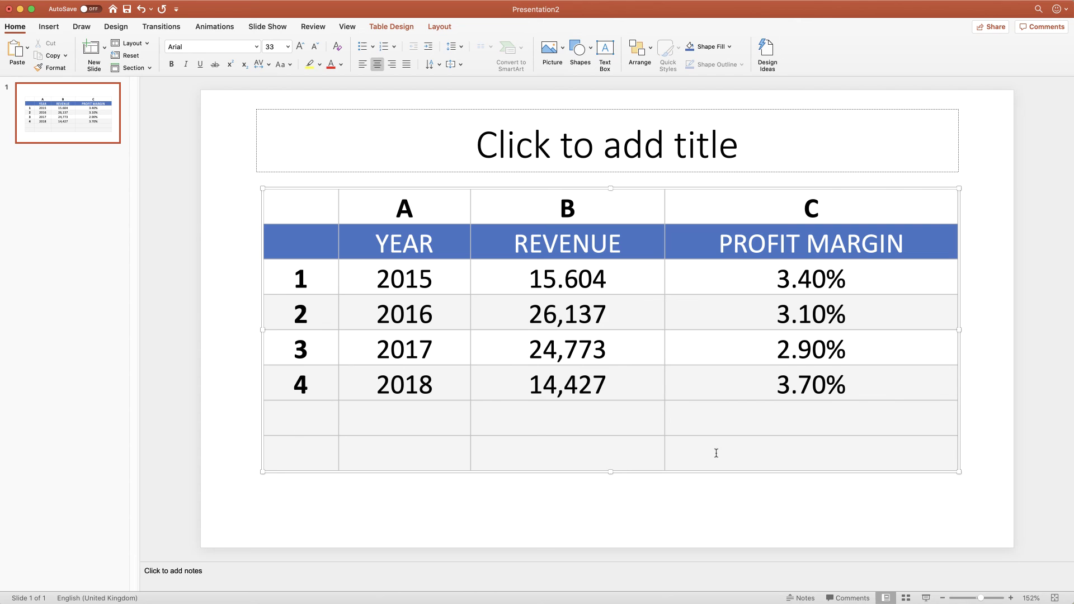
- Select that extra bottom row and remove it with Delete Rows
left_click_drag(705, 450, 642, 449)
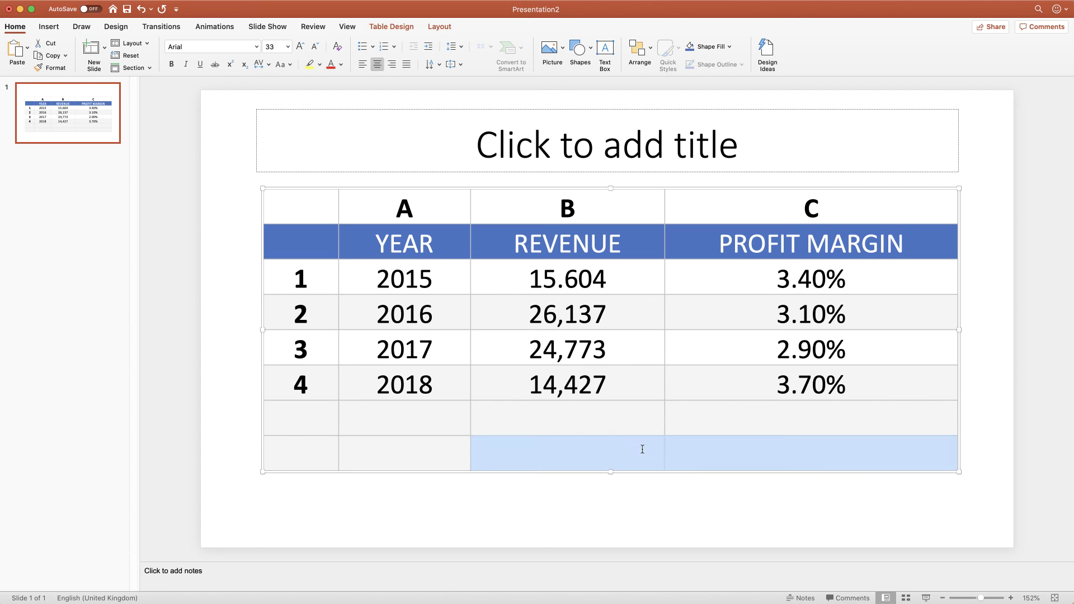
left_click_drag(491, 452, 303, 460)
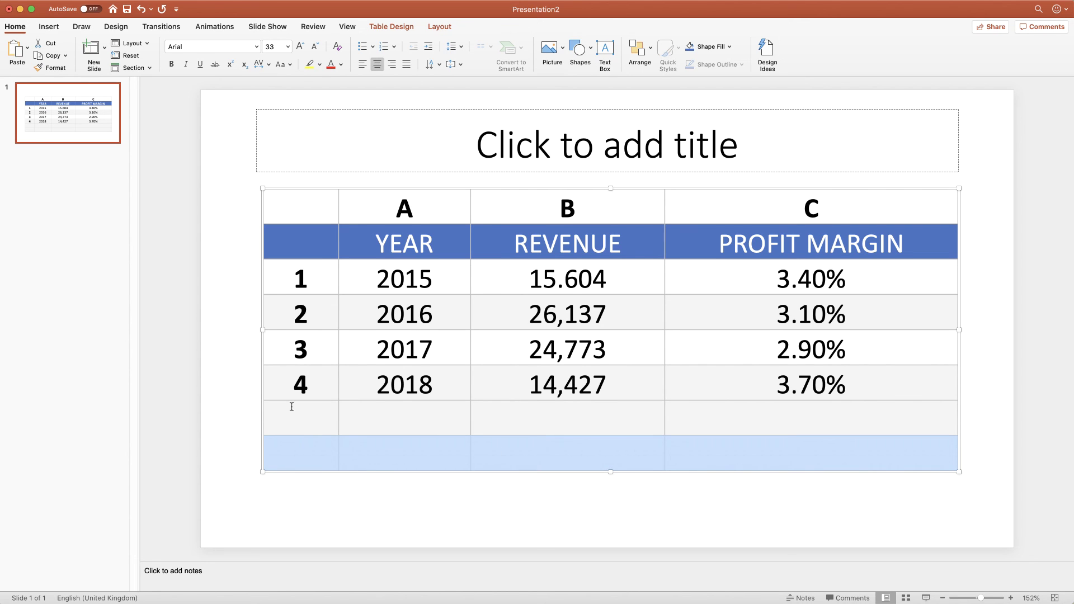
right_click(312, 458)
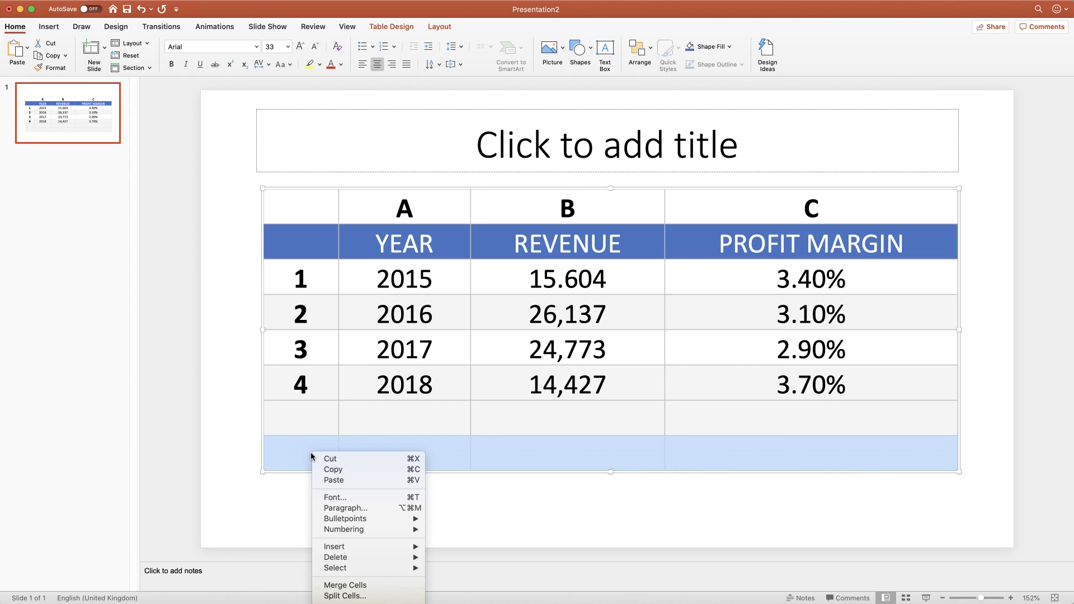
mouse_move(348, 559)
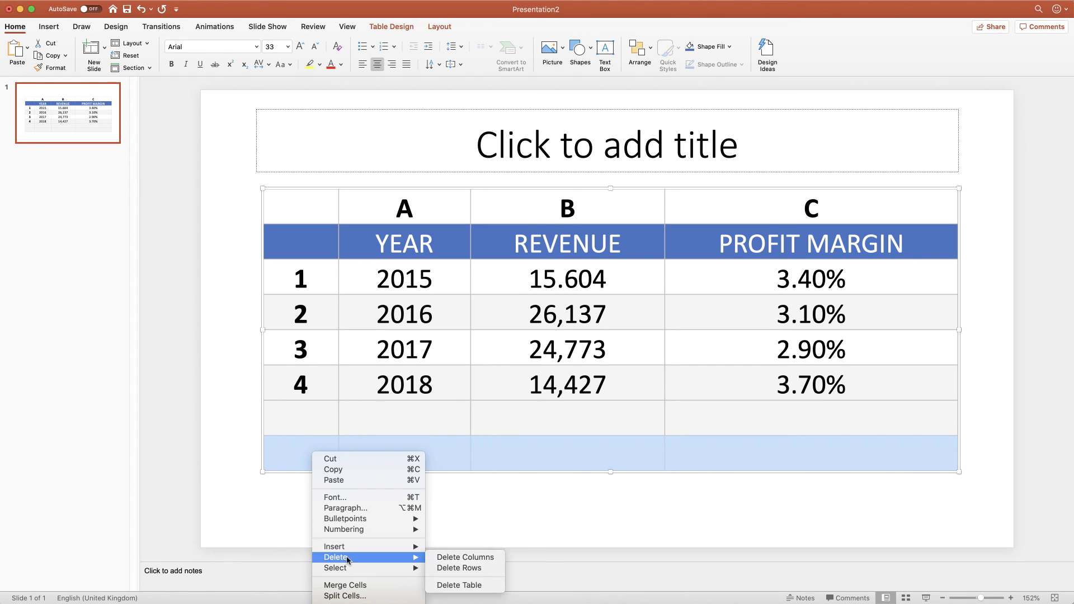
left_click(448, 567)
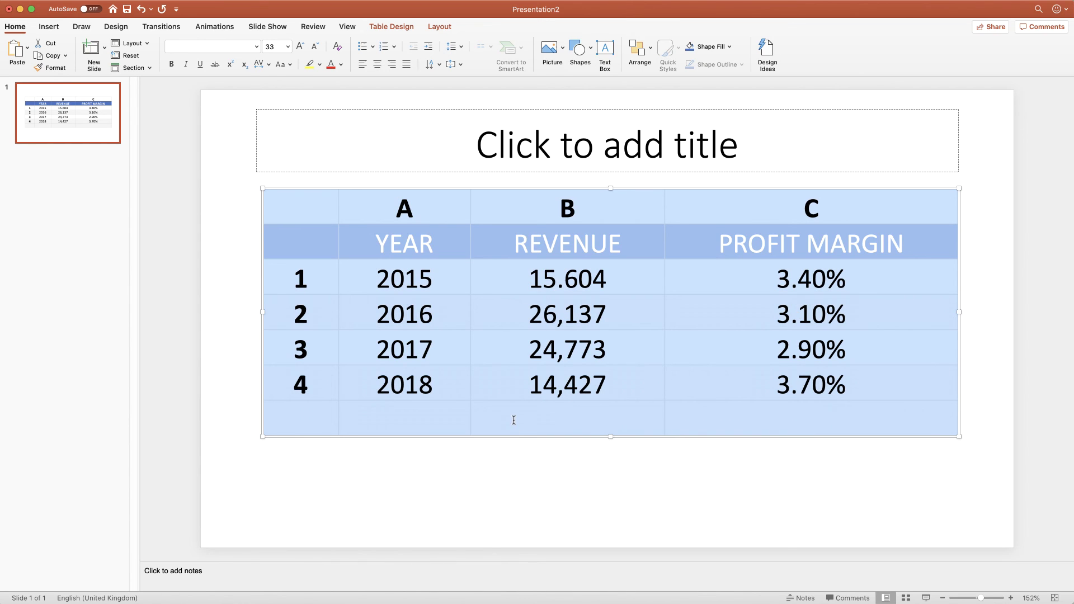
left_click(512, 420)
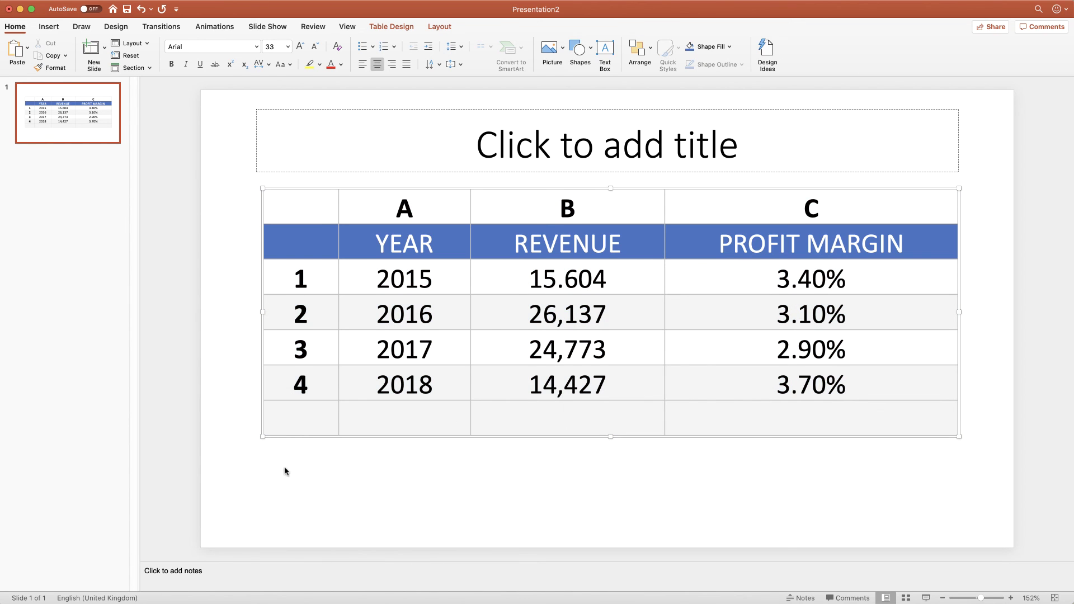